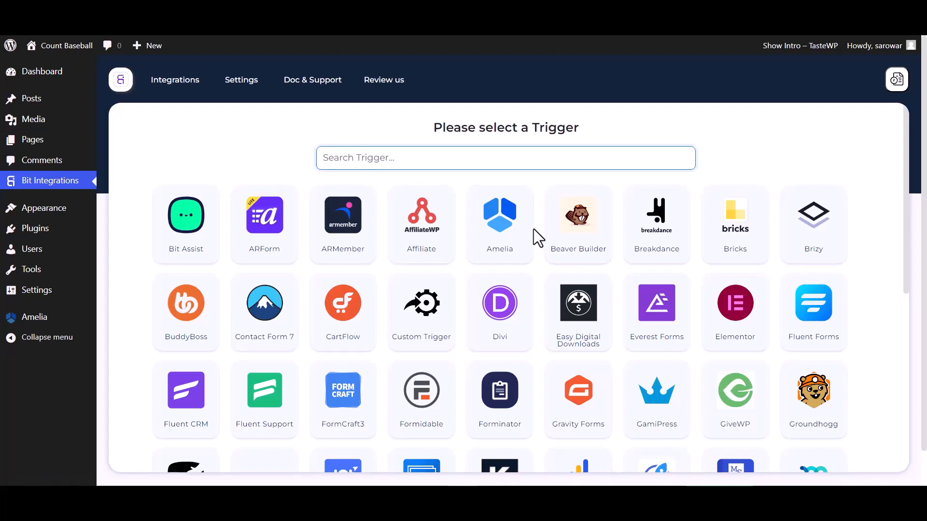
Choose Amelia as the trigger, copy its webhook URL and start fetching the webhook data.
click(525, 244)
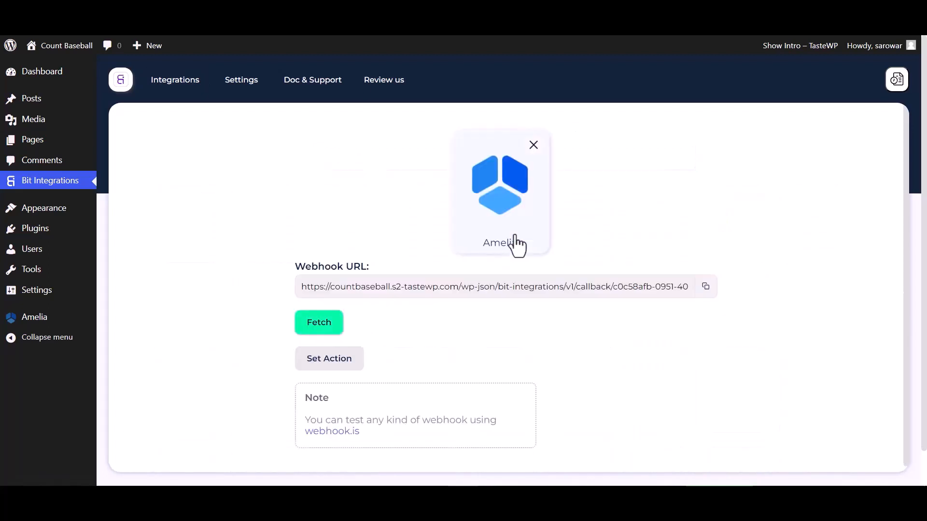
click(706, 288)
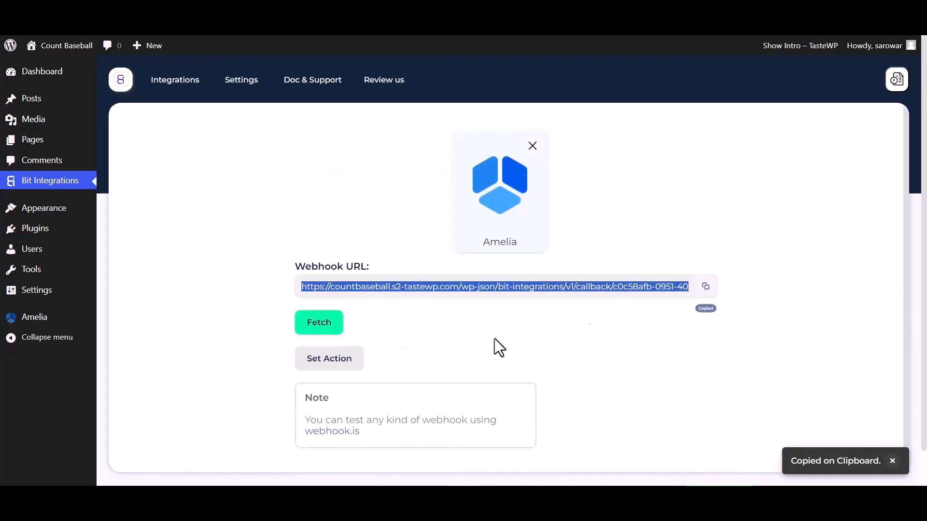
click(327, 330)
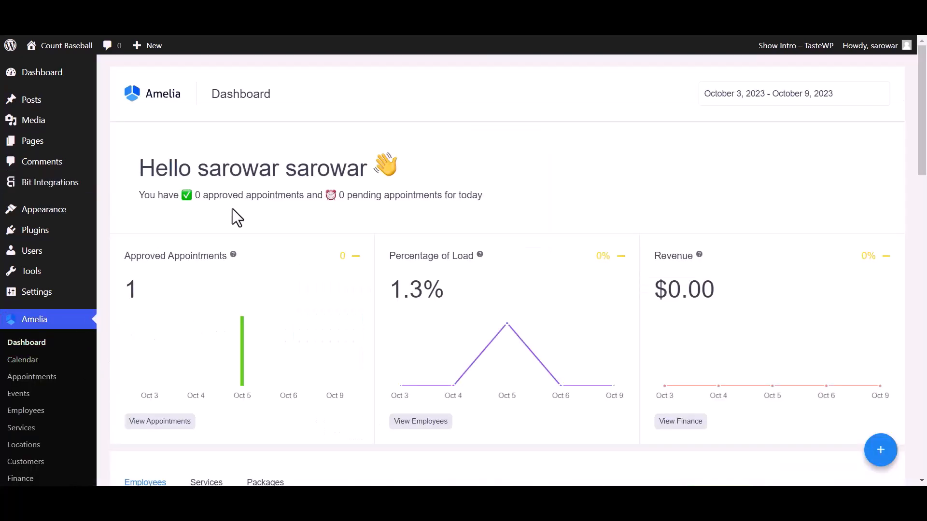
Switch to Amelia and open the Web Hooks section of its Integrations settings.
scroll(36, 463, down, 5)
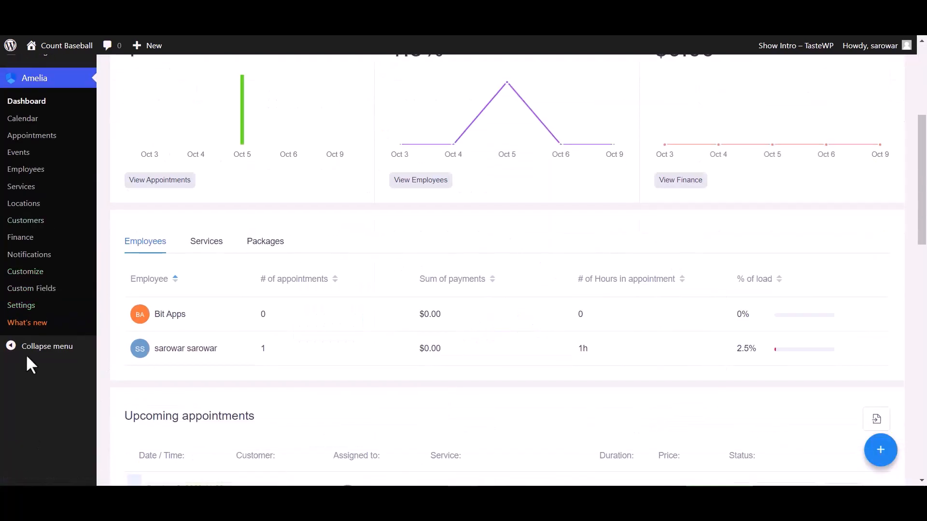
click(28, 307)
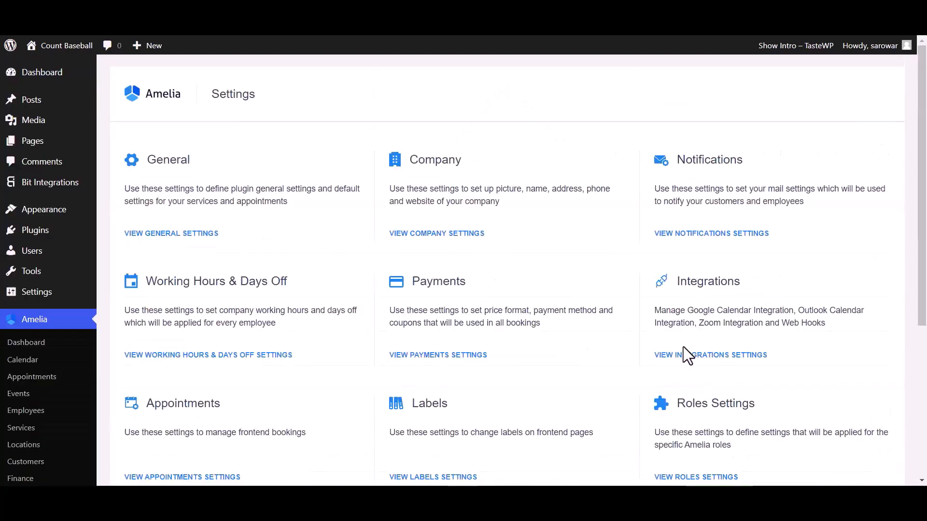
scroll(695, 301, down, 2)
click(695, 297)
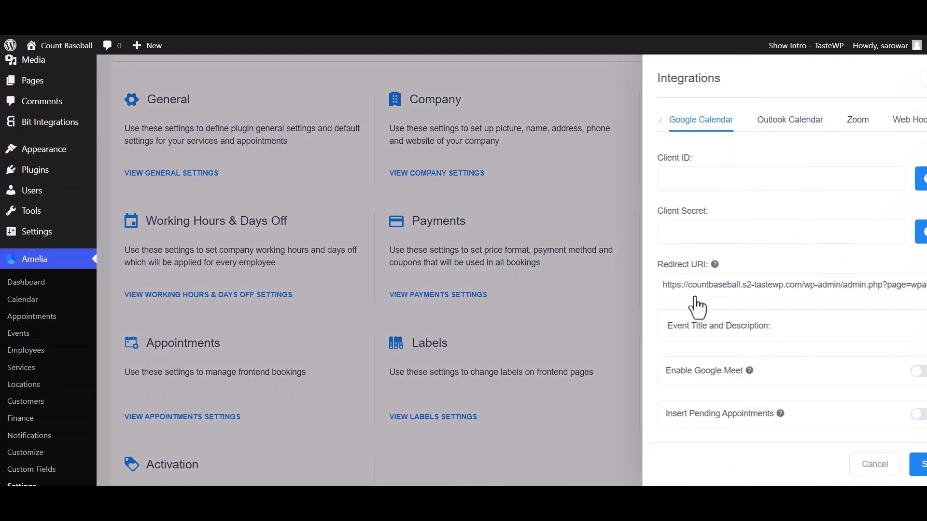
click(871, 119)
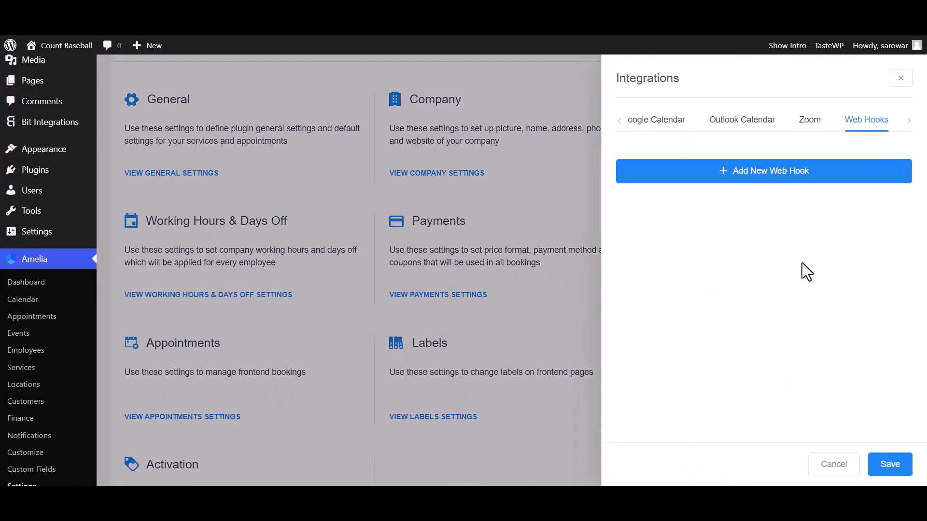
Add a new web hook named "Bit Integrations" with the copied webhook URL.
click(790, 170)
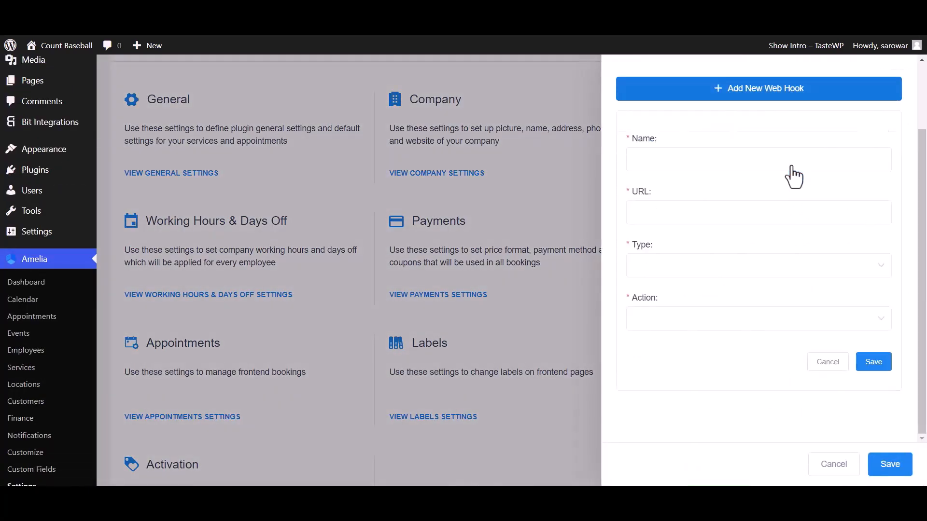
click(670, 165)
text(Bit Integrations)
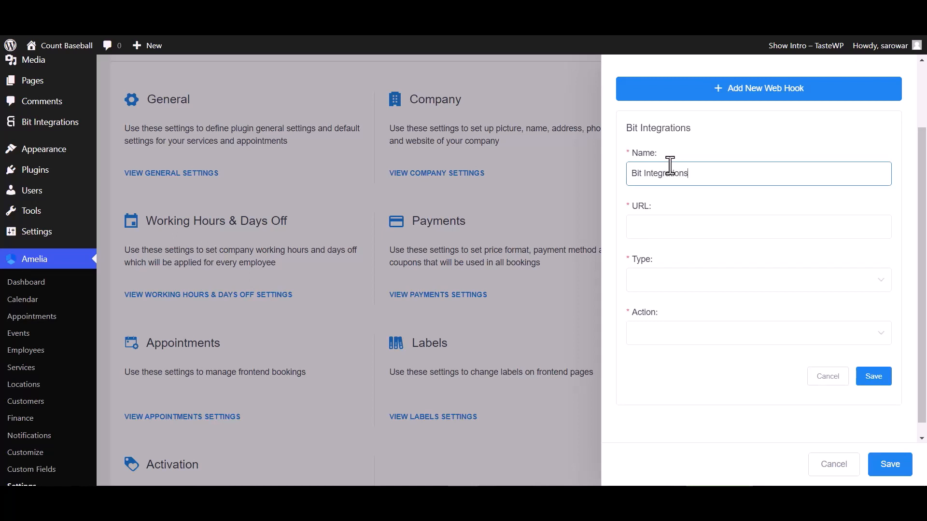
click(665, 228)
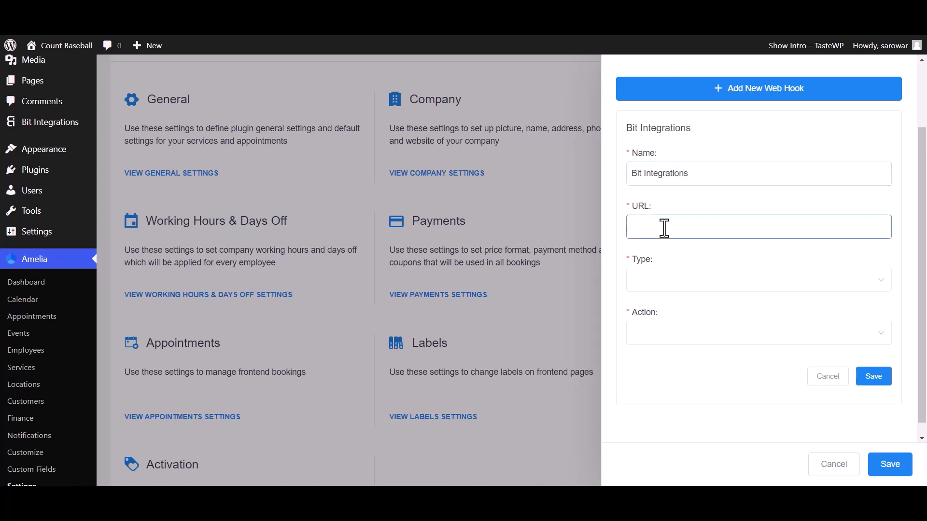
key(ctrl+v)
Set the web hook's type to Appointment and its action to Booking Status Changed, and save the web hook and integrations settings.
click(666, 285)
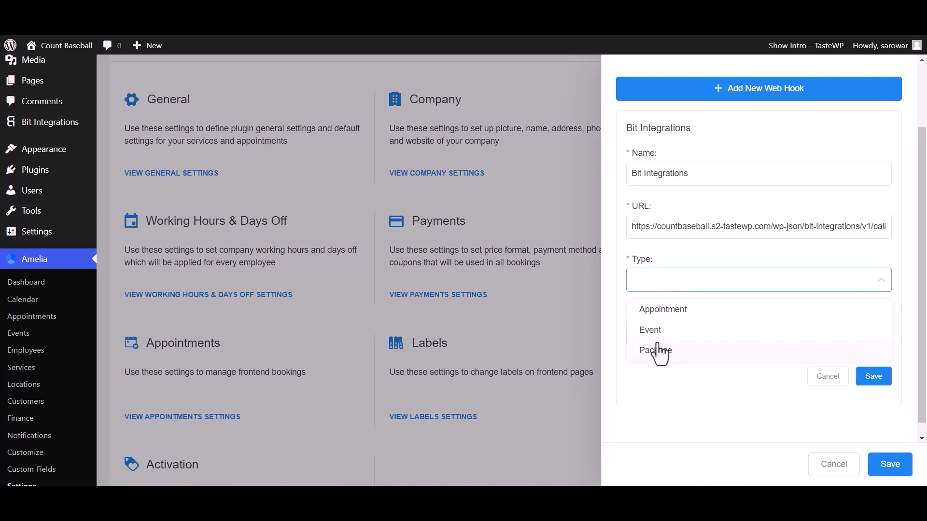
click(665, 312)
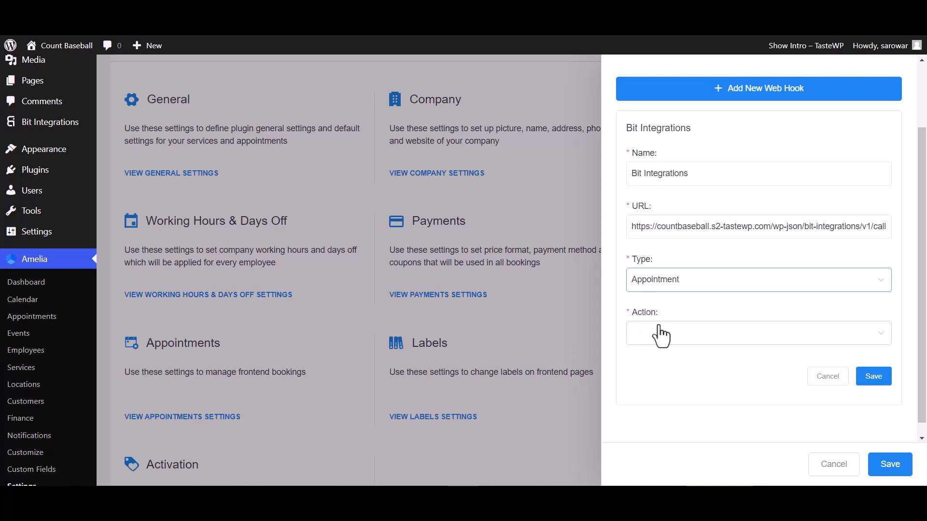
click(660, 336)
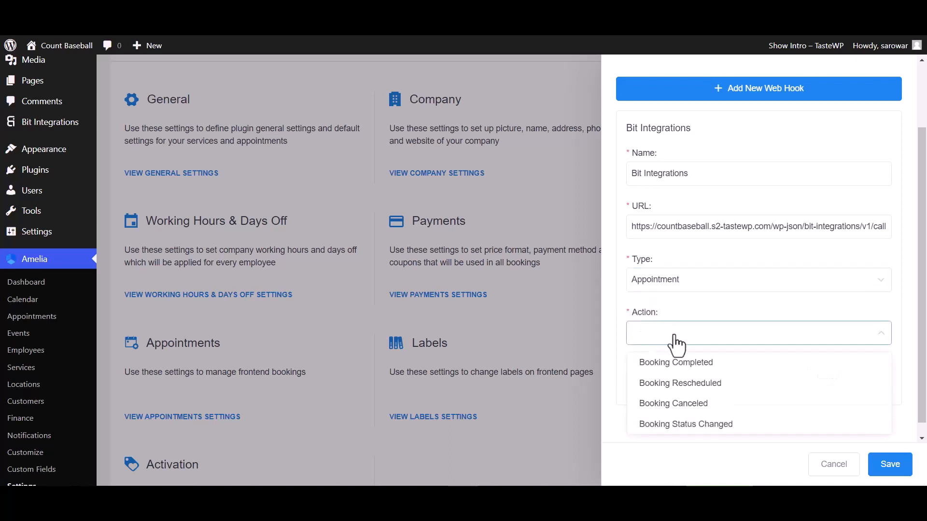
click(682, 425)
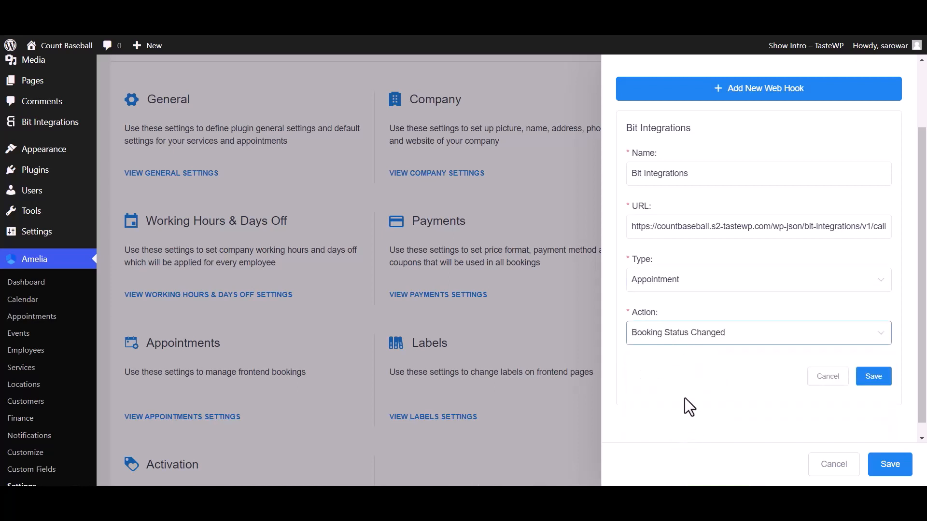
click(874, 381)
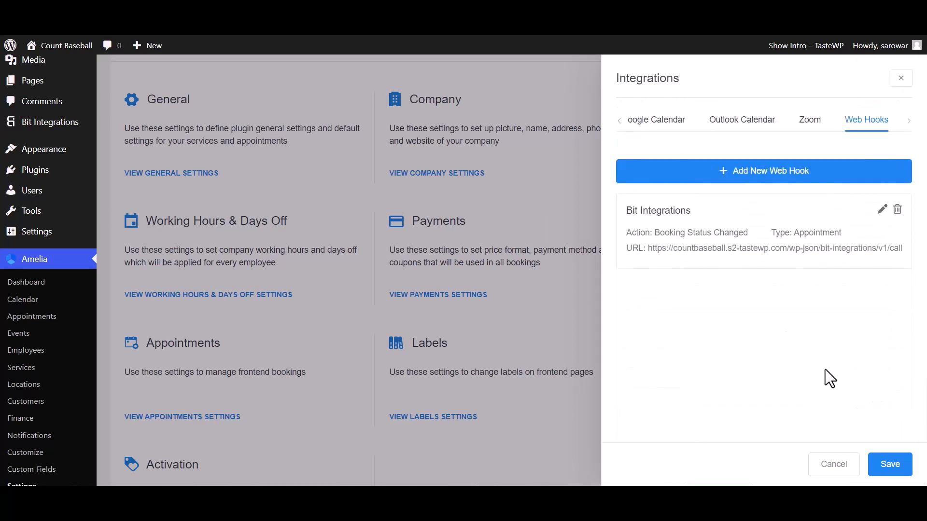
click(892, 466)
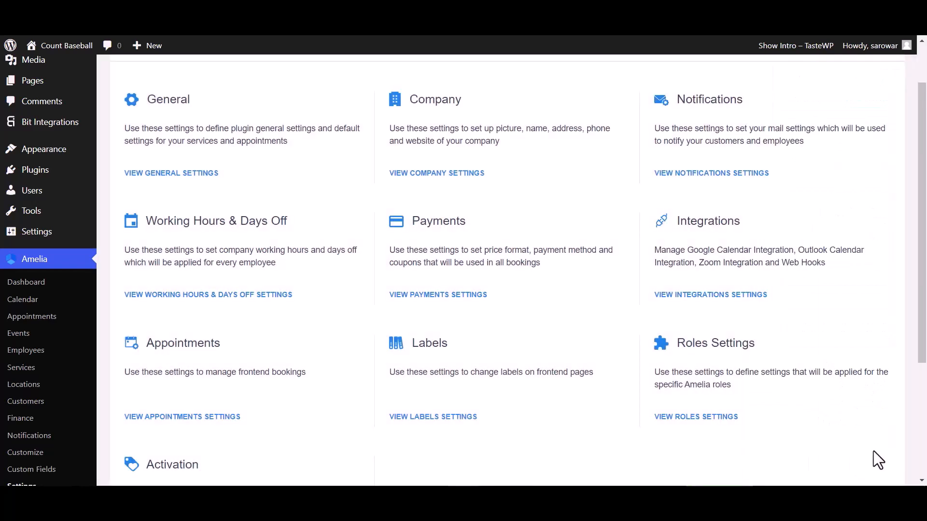
In Amelia's appointments, change the status of the October 20, 11:30 am booking to Pending.
click(34, 318)
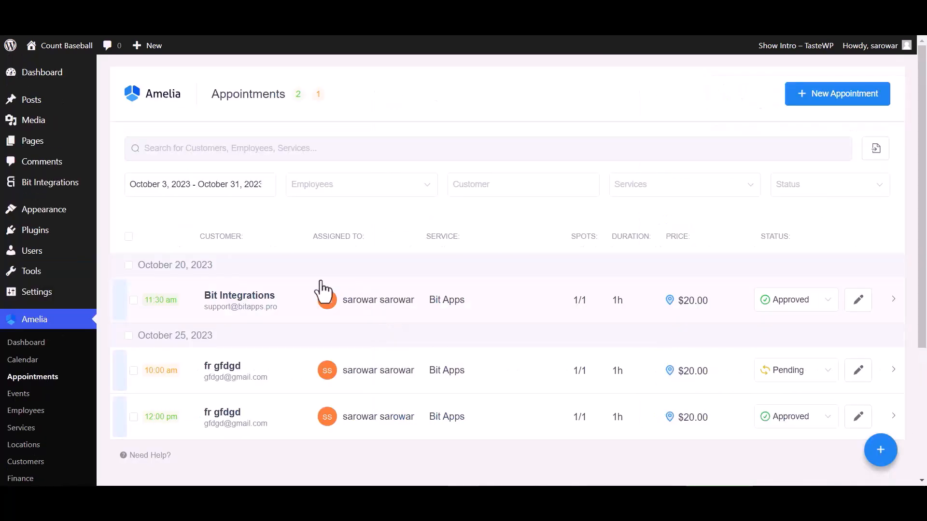
click(792, 300)
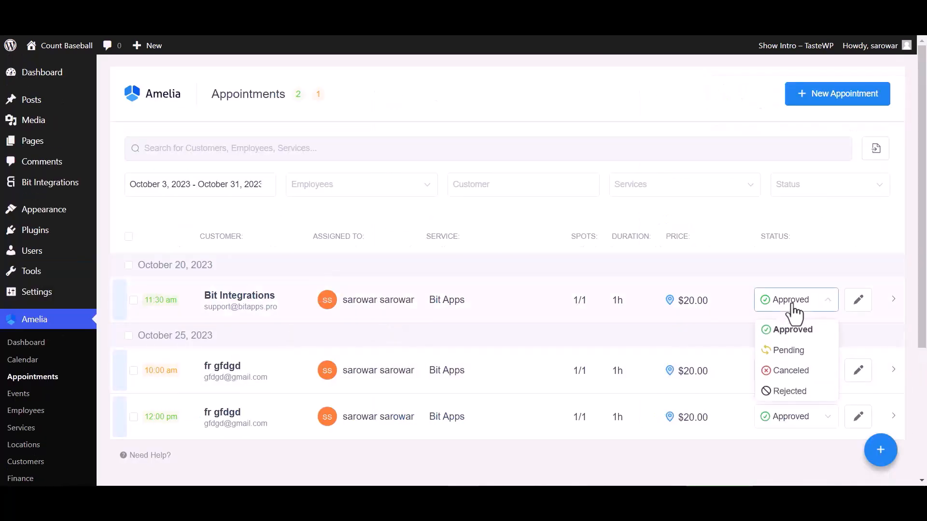
click(792, 351)
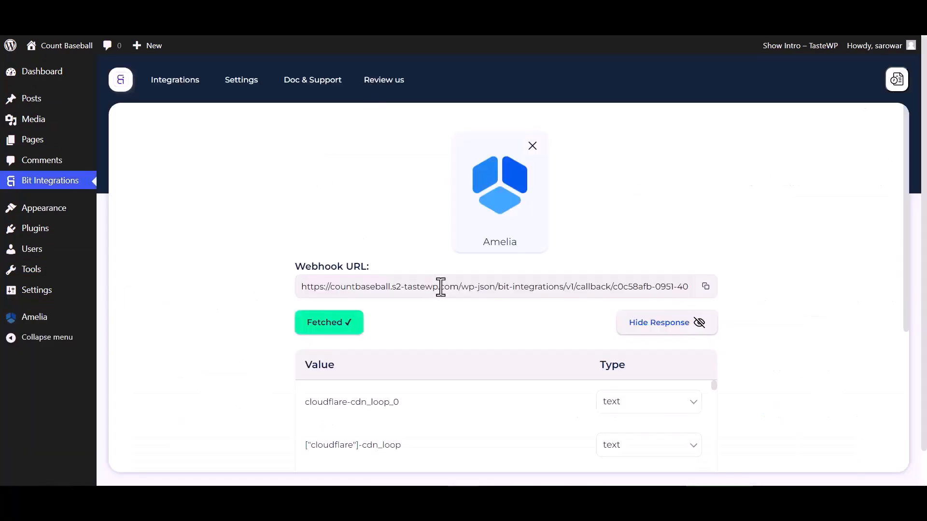
Review the fetched response in Bit Integrations, proceed to the action and choose CampaignMonitor by searching for "camp".
scroll(434, 289, down, 5)
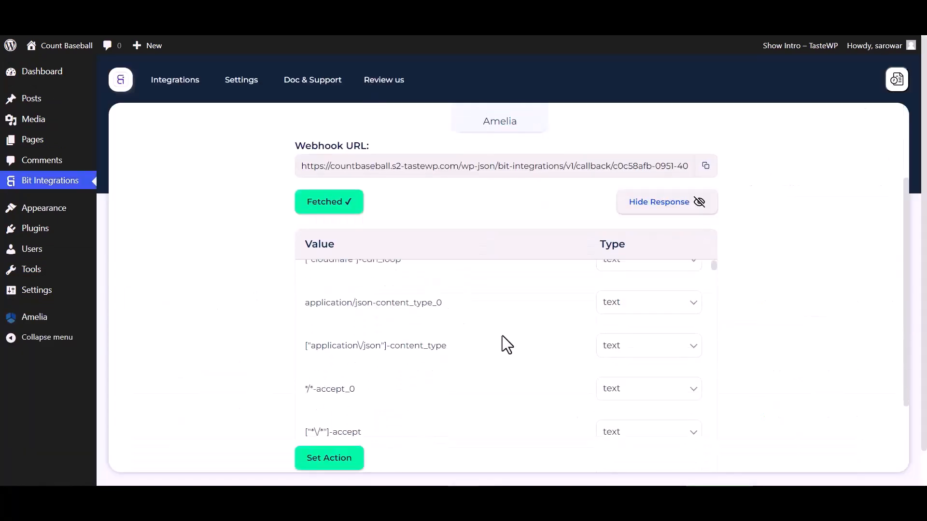
scroll(507, 345, down, 10)
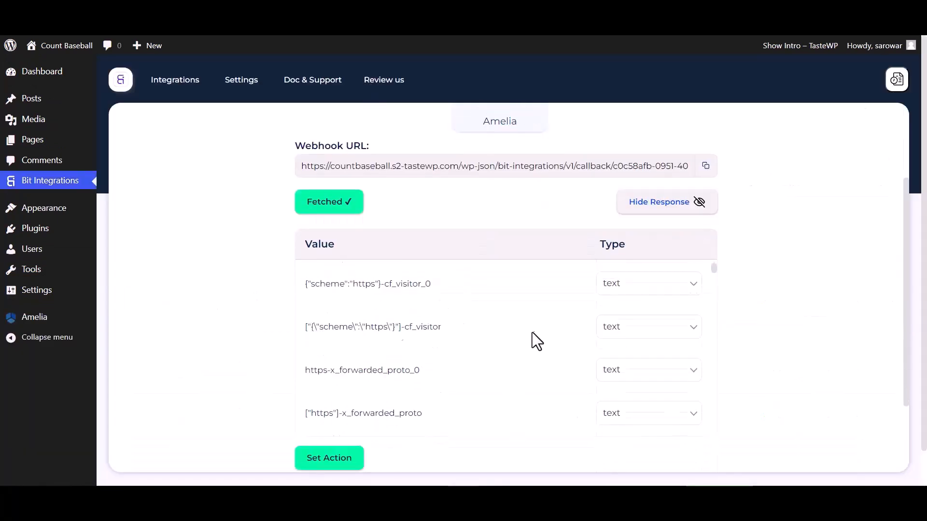
click(319, 465)
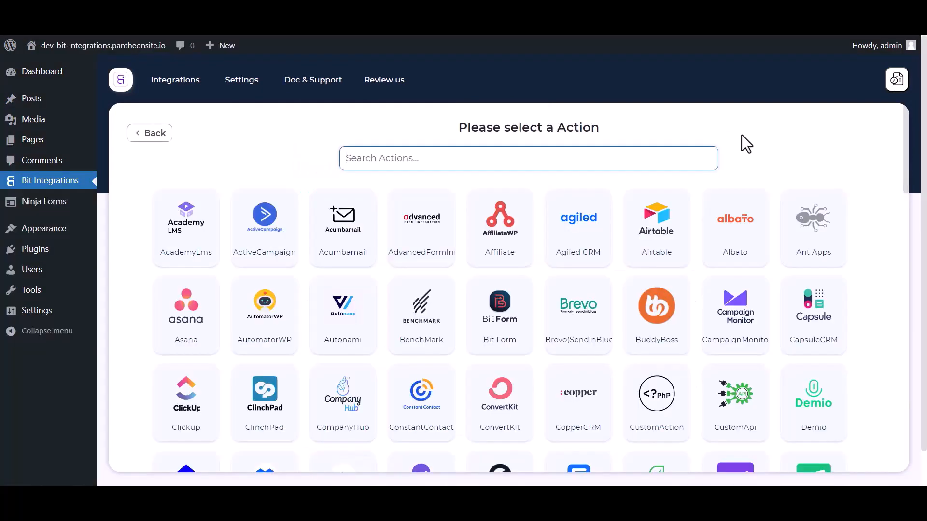
text(camp)
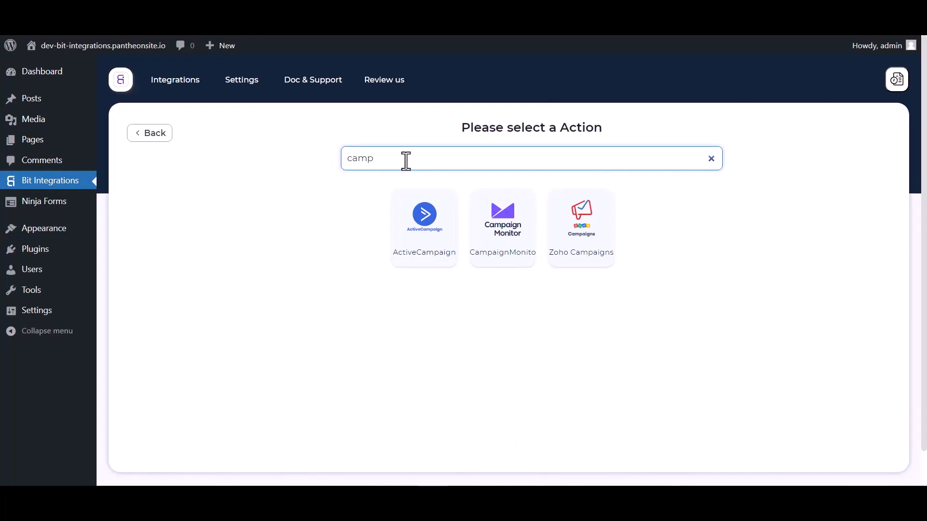
click(511, 261)
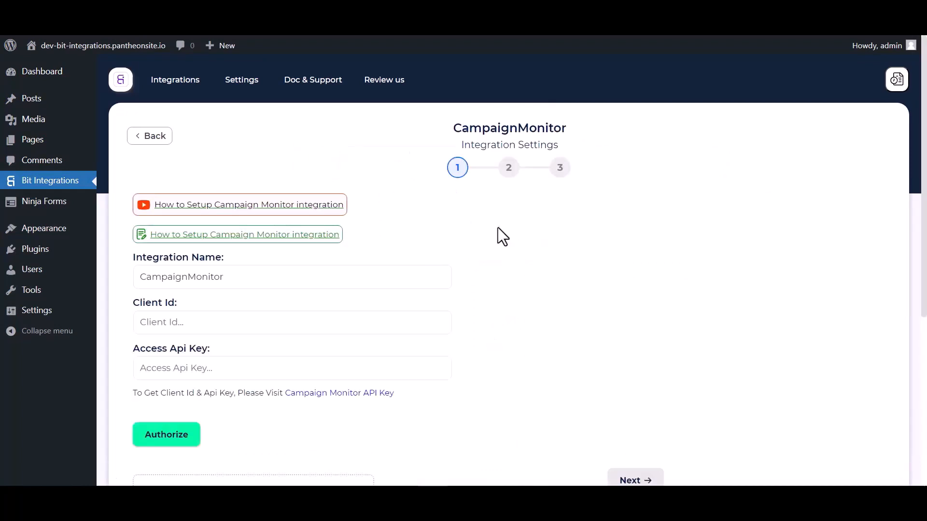
Open Campaign Monitor's API key page, copy the client ID and paste it into the integration's Client Id field.
scroll(497, 237, down, 3)
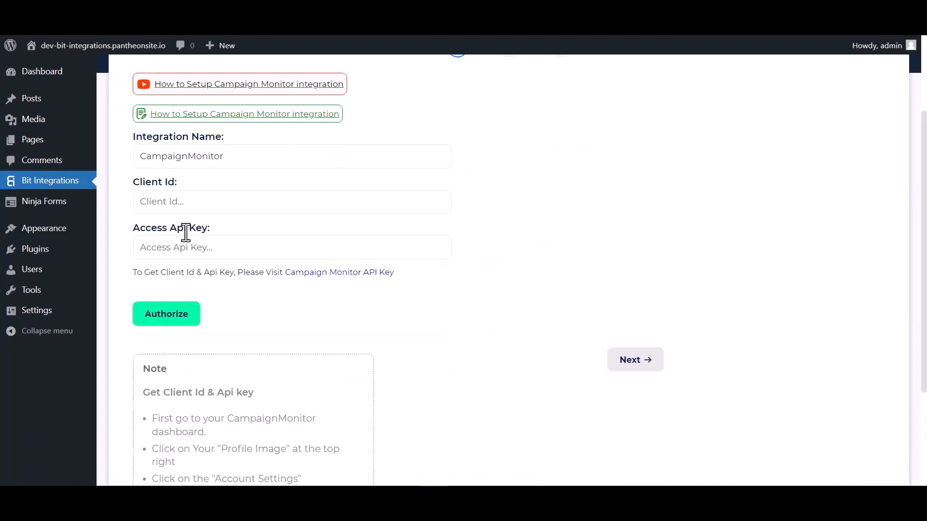
click(310, 273)
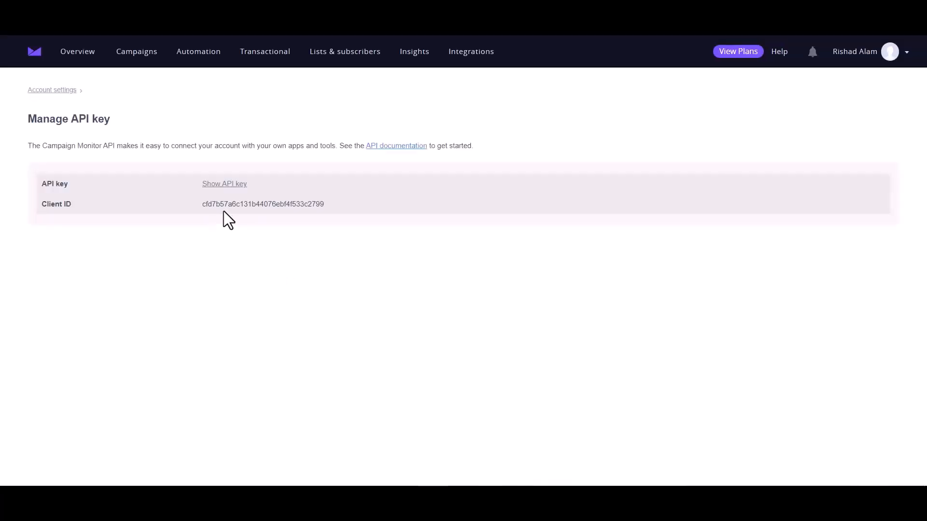
double_click(236, 203)
key(ctrl+c)
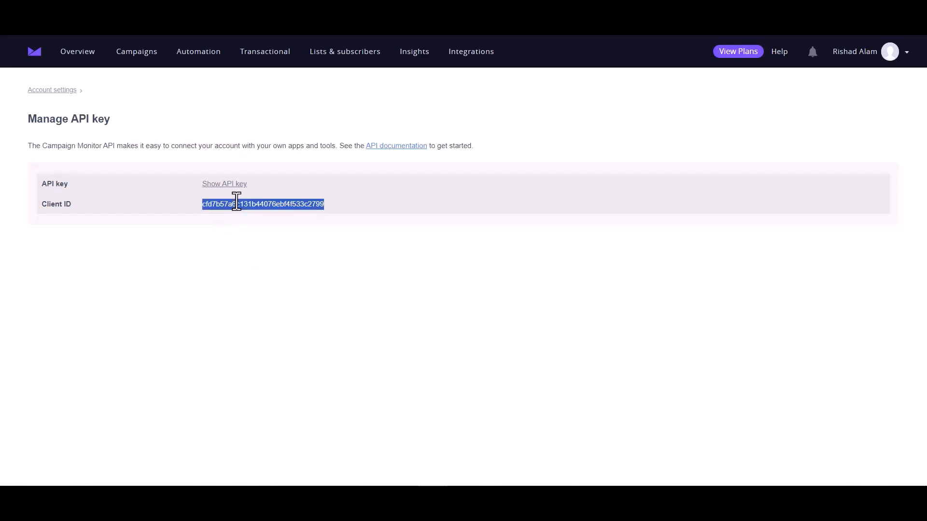
key(ctrl+shift+Tab)
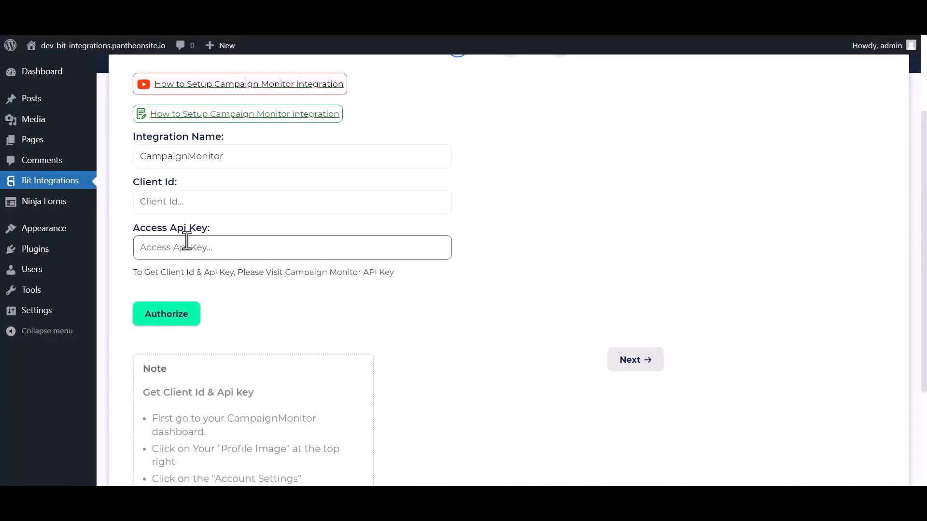
key(ctrl+v)
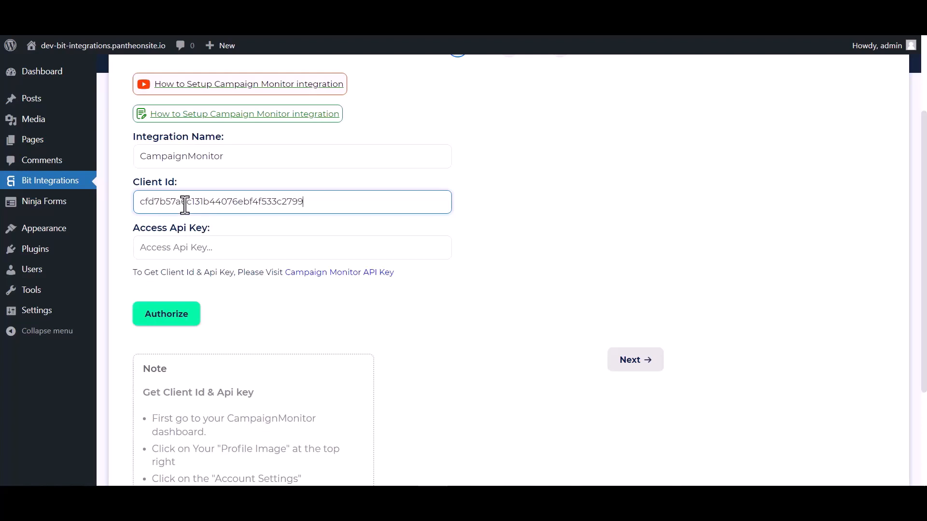
Reveal the API key on Campaign Monitor's API key page by entering the account password.
key(ctrl+Tab)
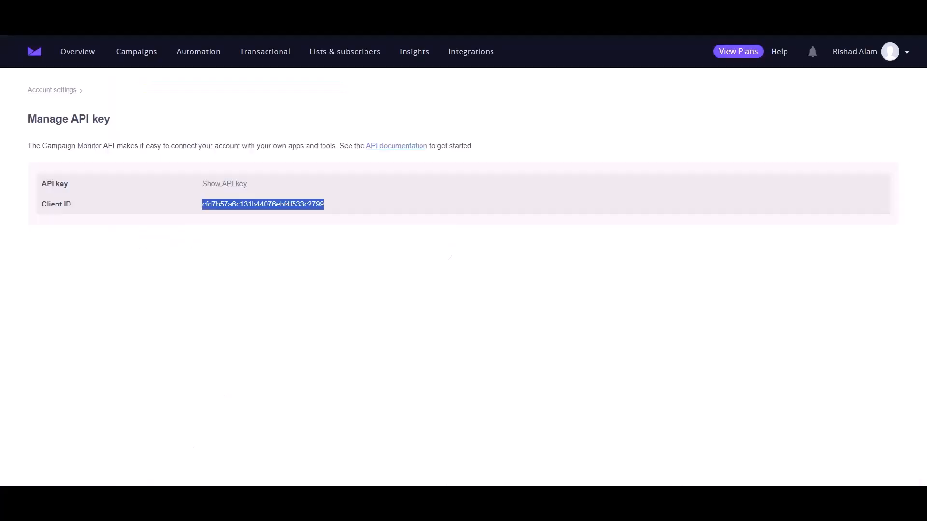
click(226, 185)
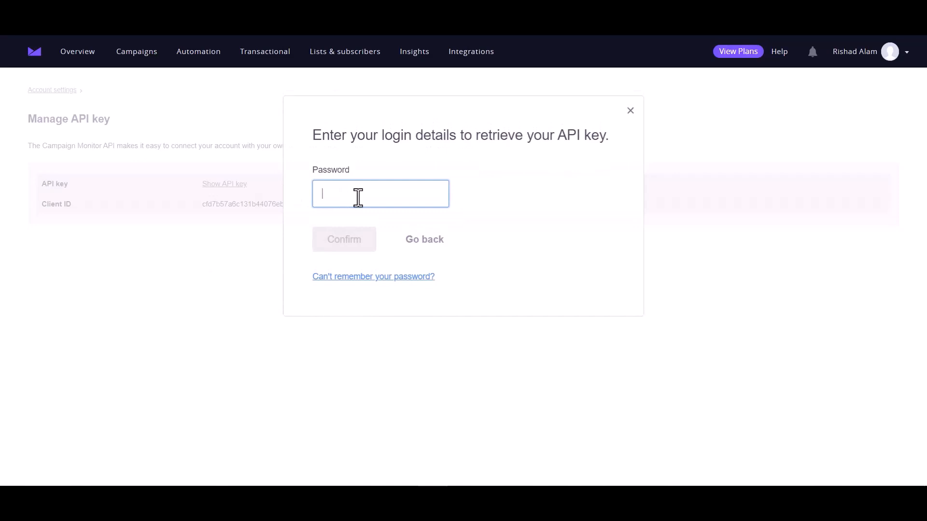
key(ctrl+v)
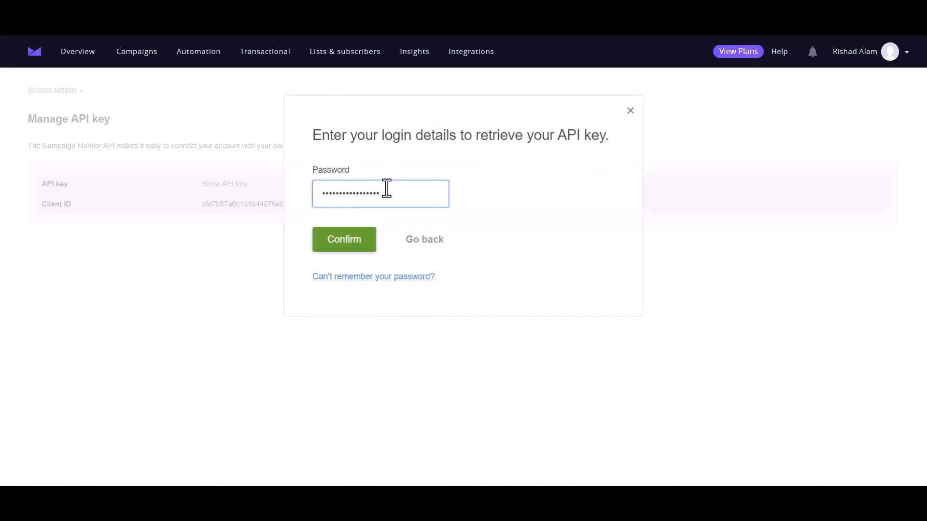
click(359, 240)
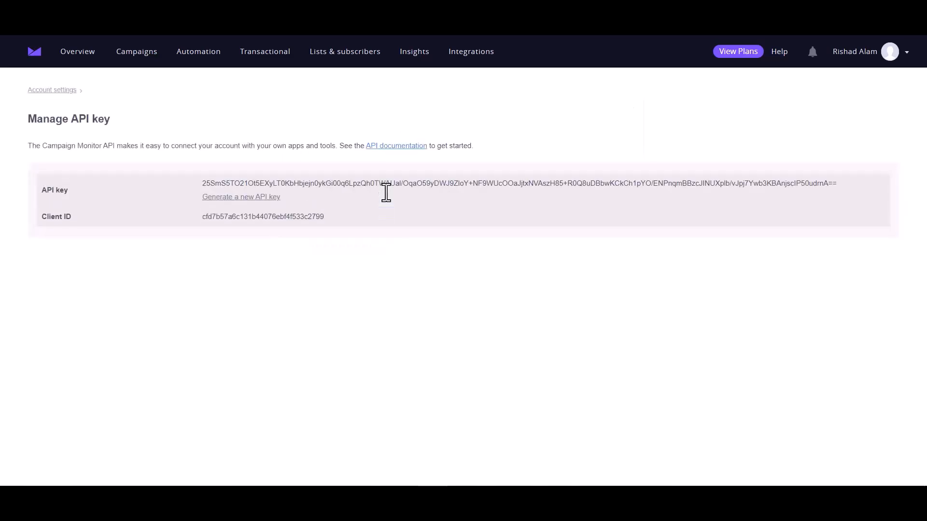
Copy the revealed API key and paste it into the integration's Access Api Key field.
triple_click(298, 183)
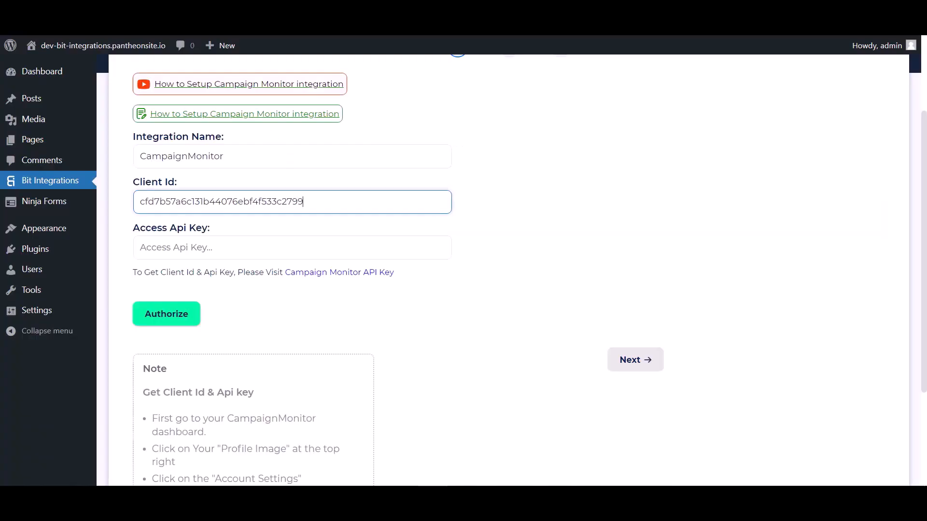
click(207, 249)
key(ctrl+v)
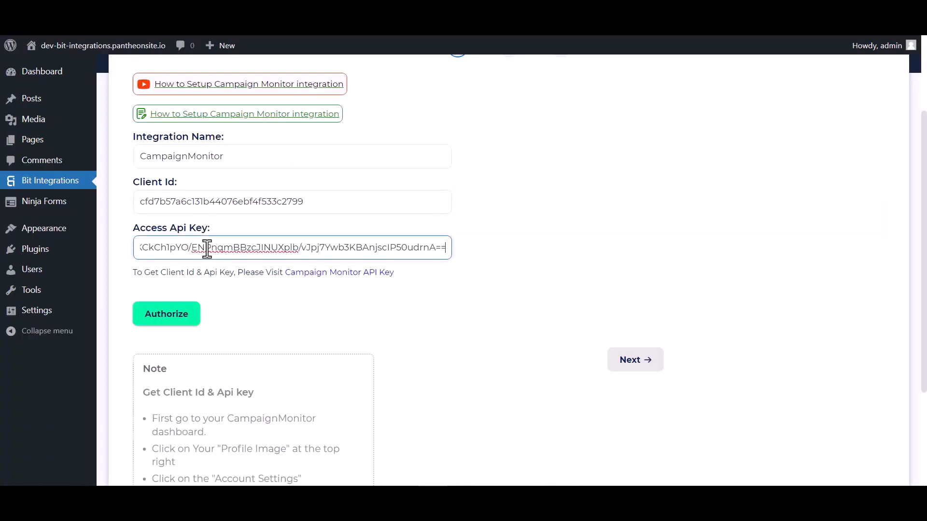
Authorize the Campaign Monitor connection, proceed to the integration settings and choose Bit Integrations as the subscriber list.
click(176, 313)
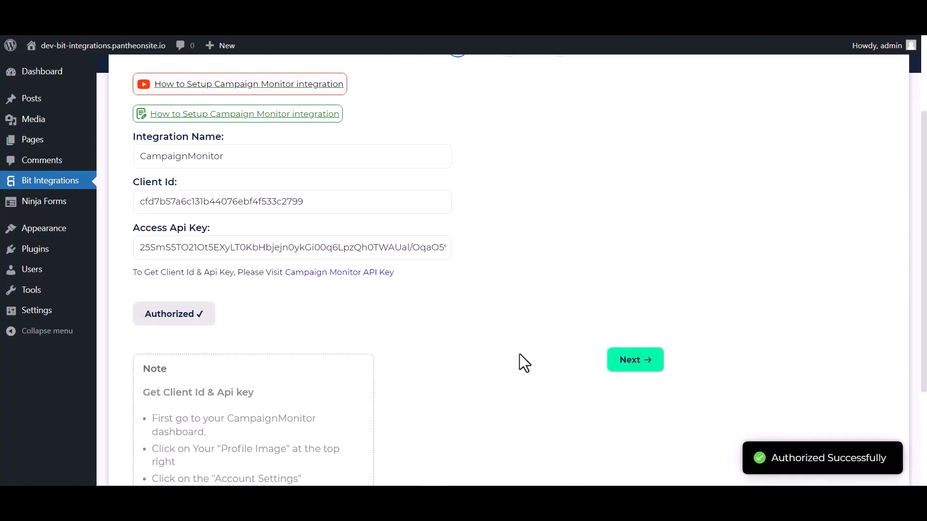
click(610, 363)
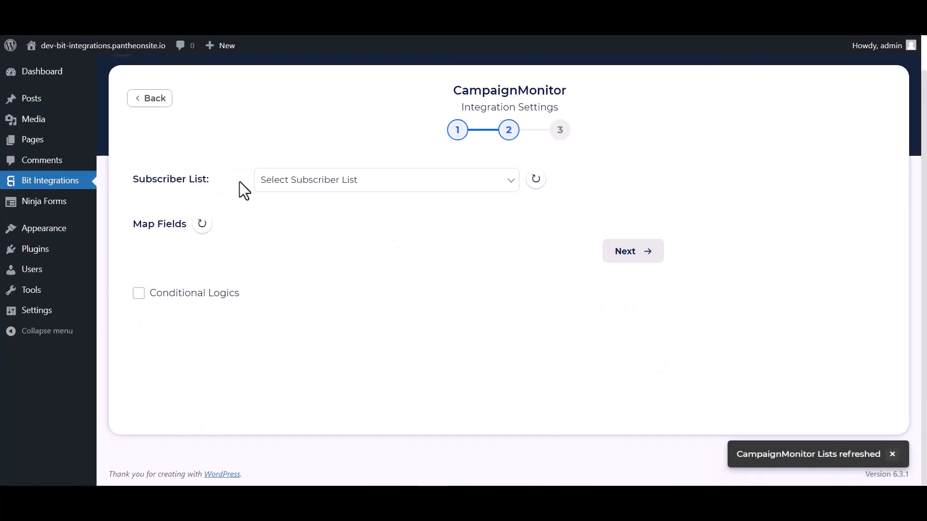
click(307, 198)
click(289, 222)
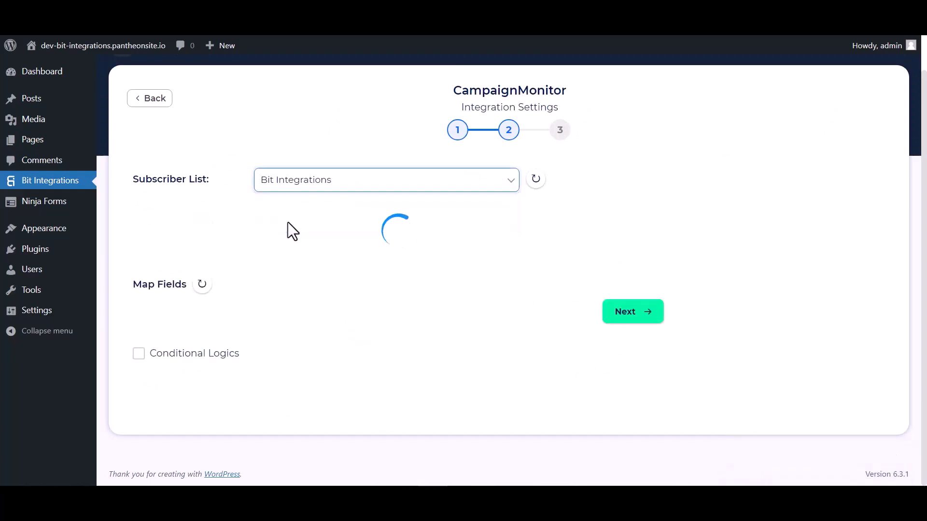
Map the Email list field to Campaign Monitor's Email Address field.
scroll(372, 242, down, 1)
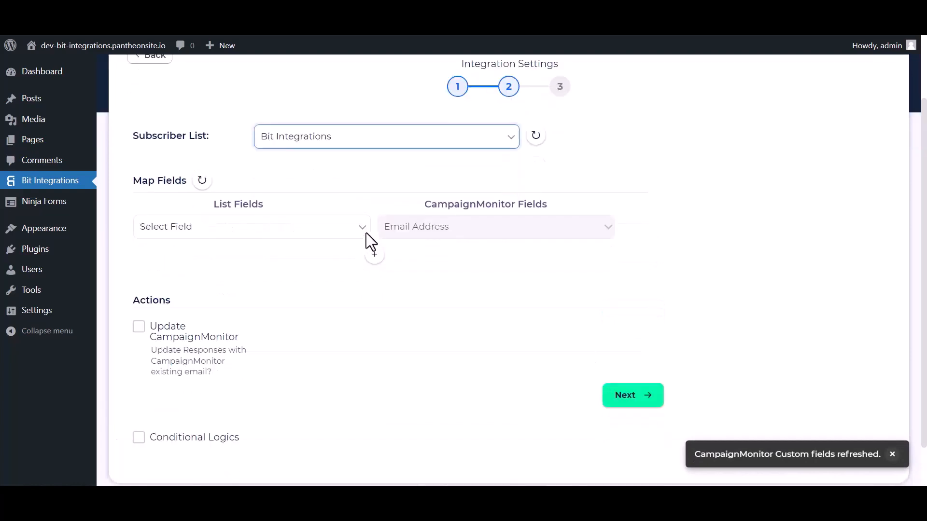
click(338, 215)
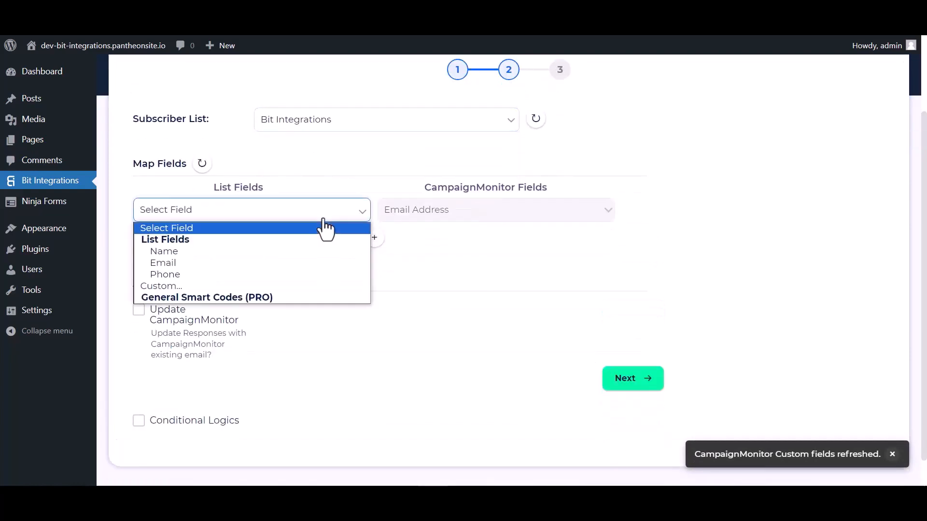
click(190, 263)
Add a second field mapping that links the Name list field to Campaign Monitor's Name field.
click(374, 237)
click(414, 248)
click(416, 276)
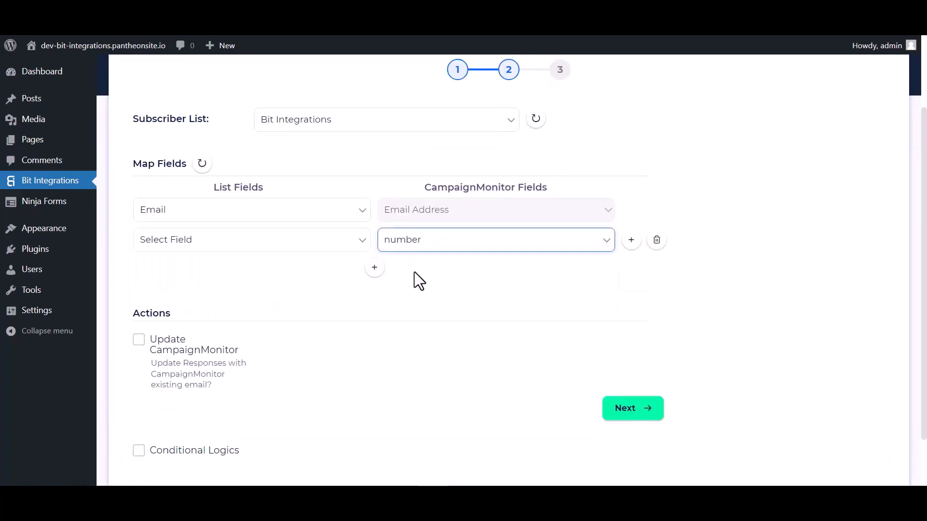
click(408, 244)
click(392, 267)
click(300, 243)
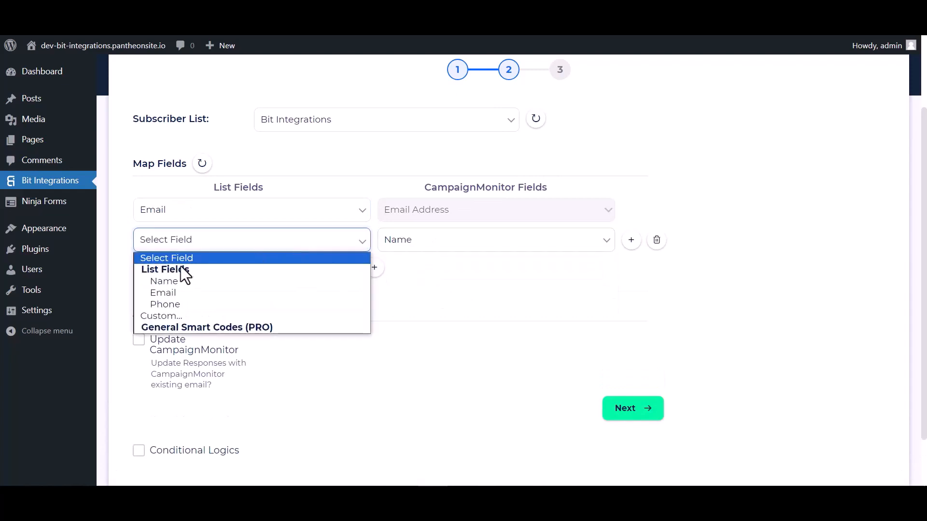
click(164, 281)
Add a third field mapping that links the Phone list field to Campaign Monitor's number field.
click(375, 268)
click(420, 269)
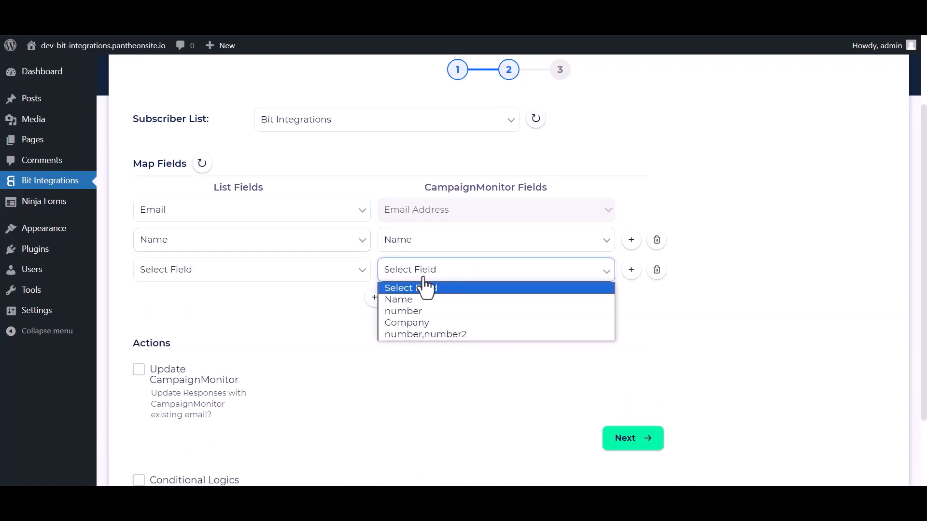
click(411, 312)
click(263, 274)
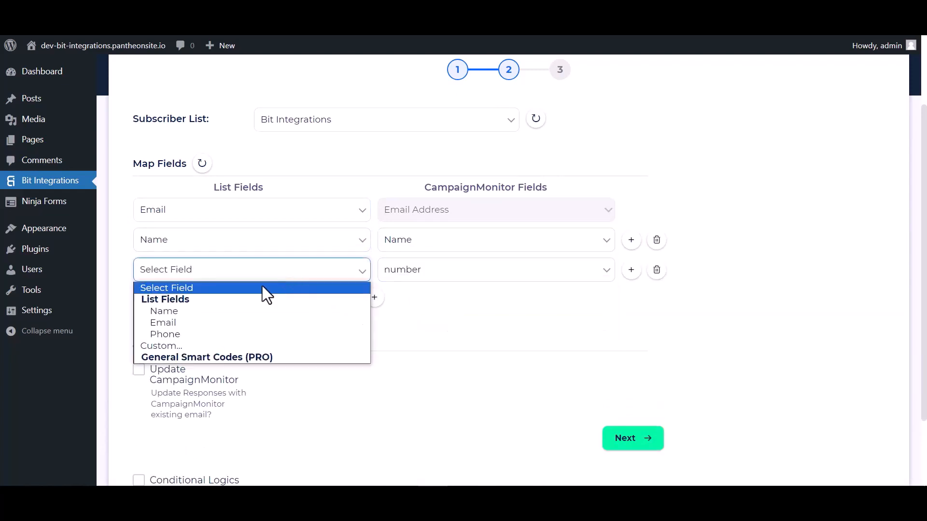
click(164, 333)
Enable Conditional Logics below the action settings to examine its condition options, and disable it again.
scroll(434, 302, down, 1)
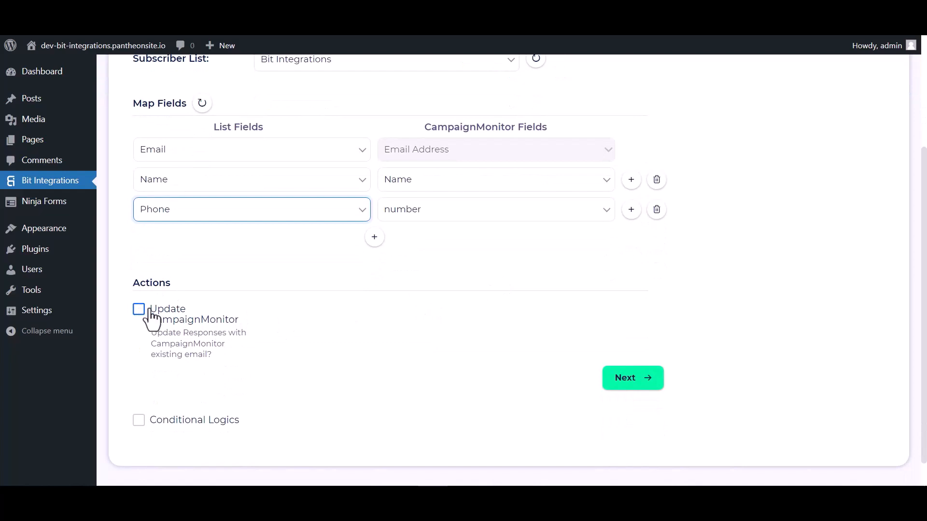
scroll(145, 319, down, 1)
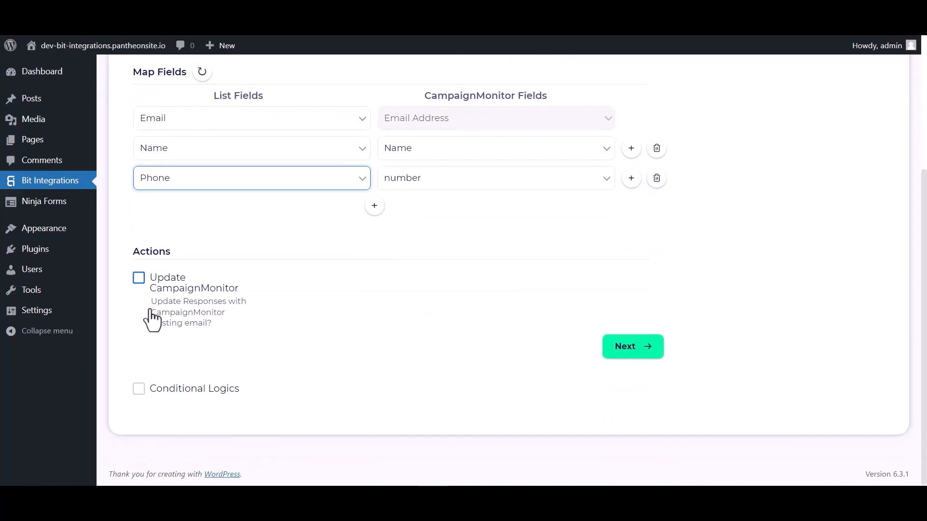
click(140, 389)
scroll(239, 360, down, 2)
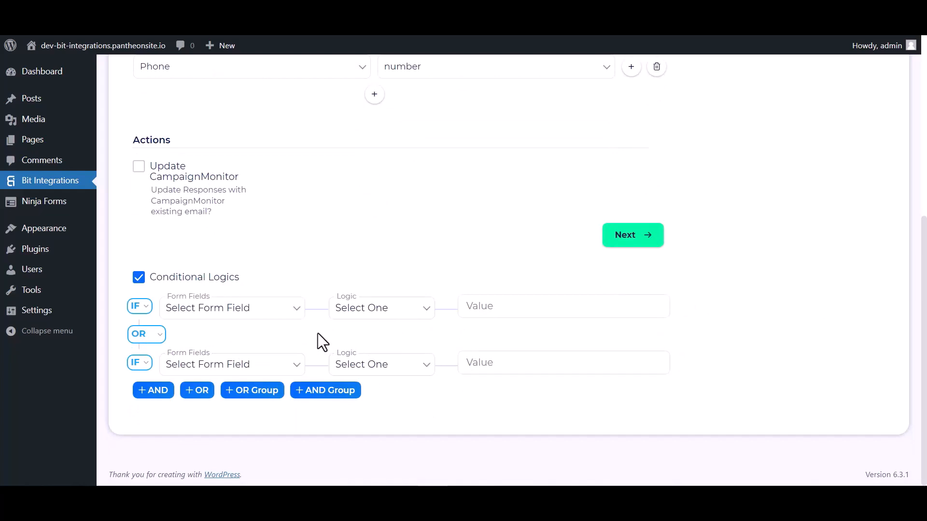
click(140, 279)
Proceed past the field mapping settings, and finish and save the CampaignMonitor integration.
click(622, 355)
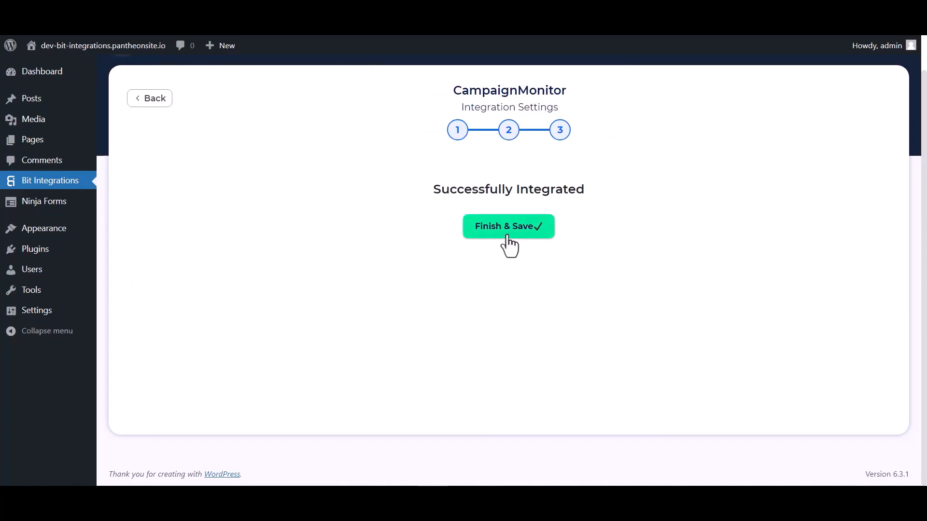
click(507, 237)
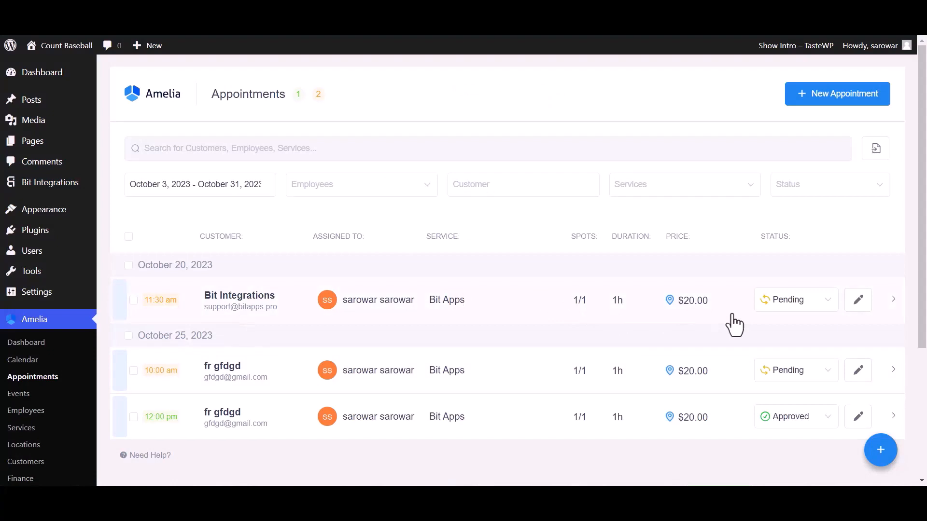
Switch to Amelia's appointments and set the status of the October 20, 2023 appointment at 11:30 am to Approved.
click(775, 303)
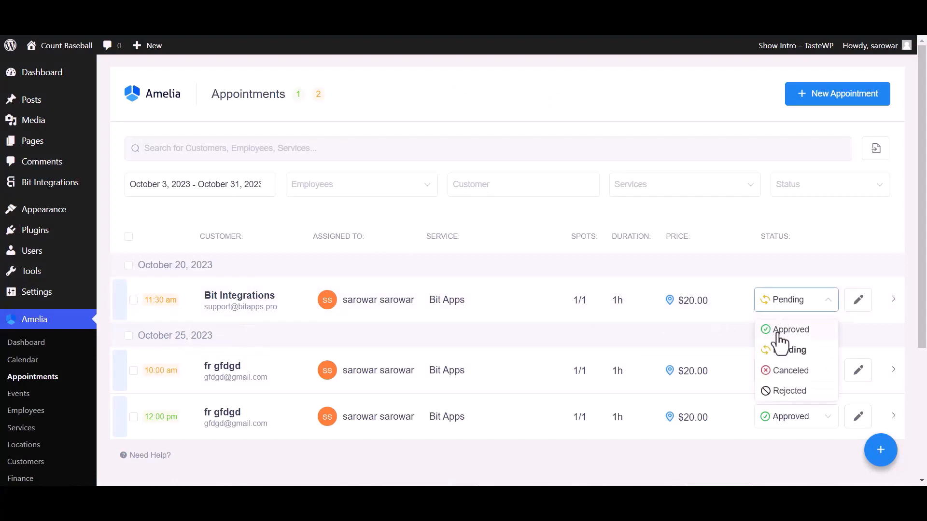
click(777, 327)
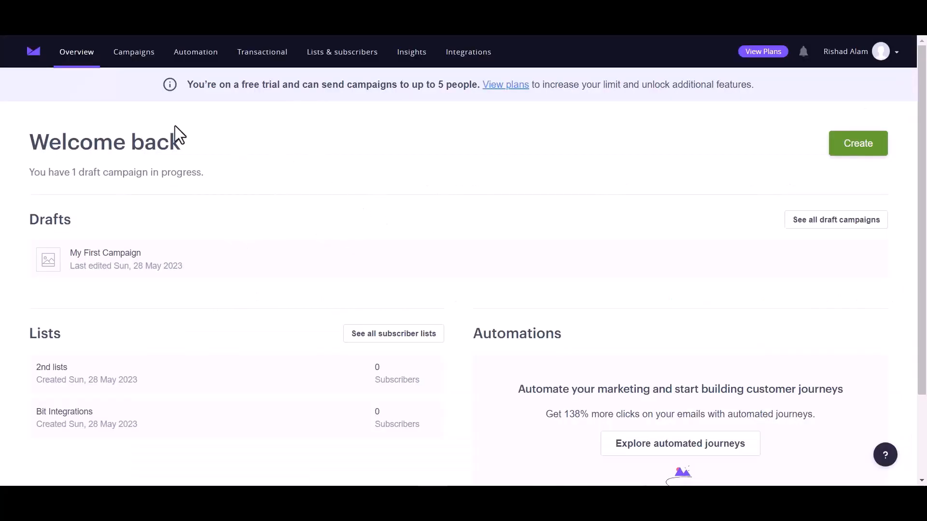
Switch to Campaign Monitor, reload the overview, and examine the new subscriber's details and custom fields in the Bit Integrations list.
click(53, 38)
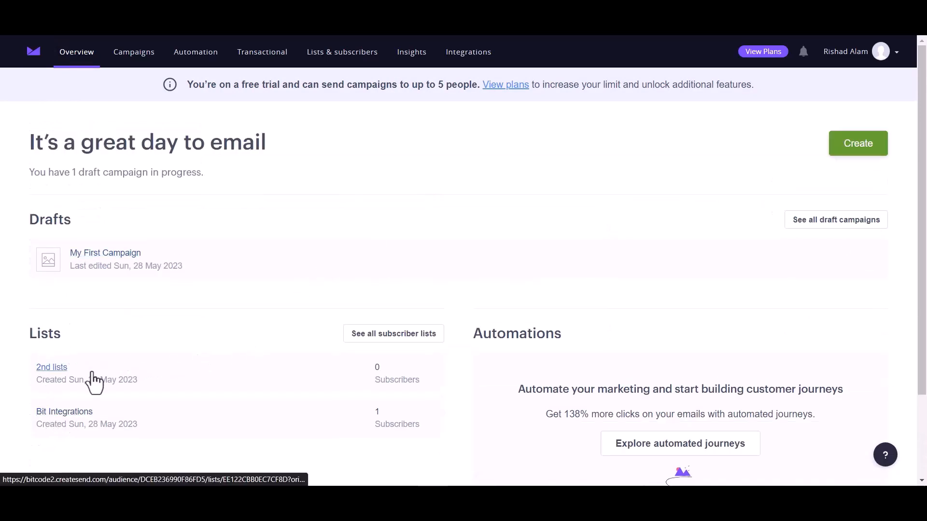
click(69, 412)
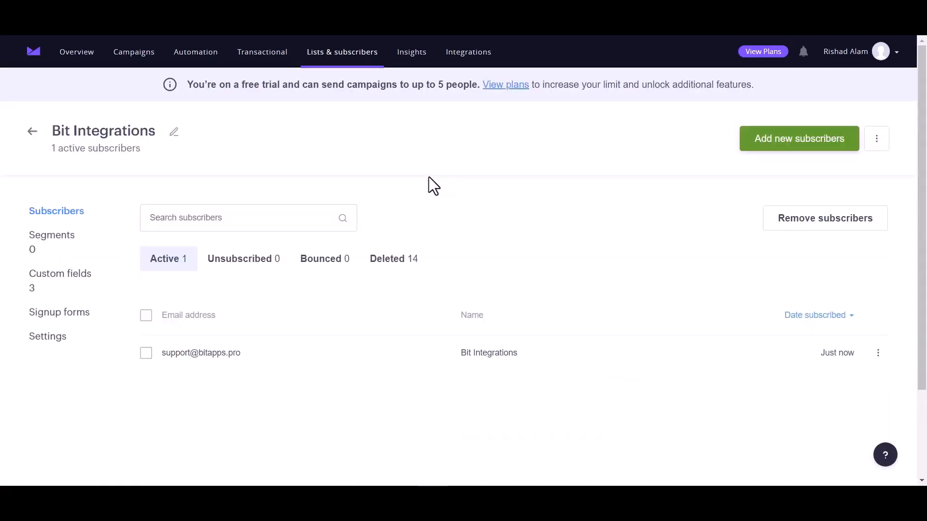
scroll(270, 333, down, 1)
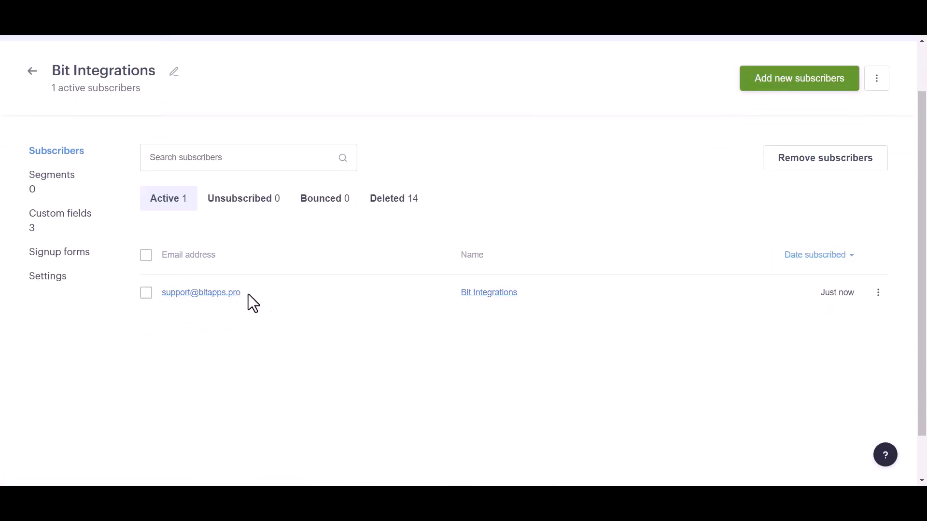
click(202, 295)
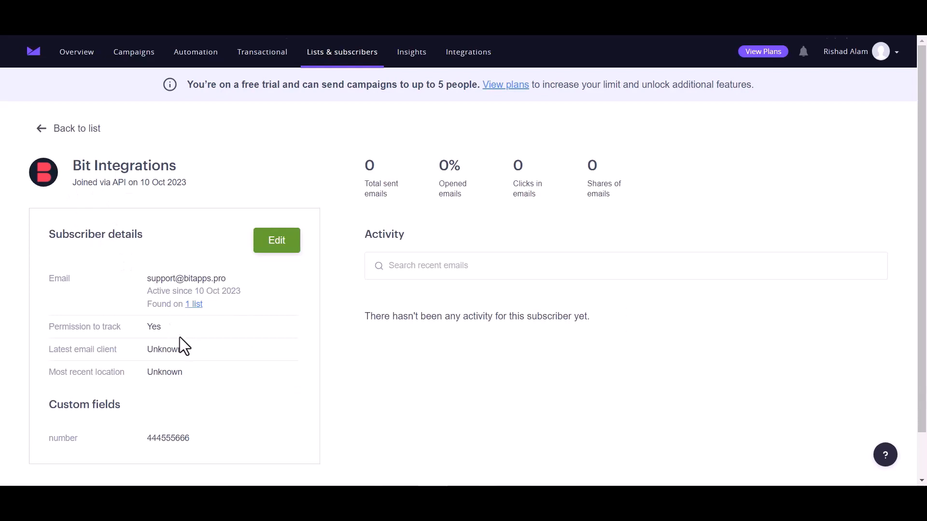
scroll(179, 337, down, 1)
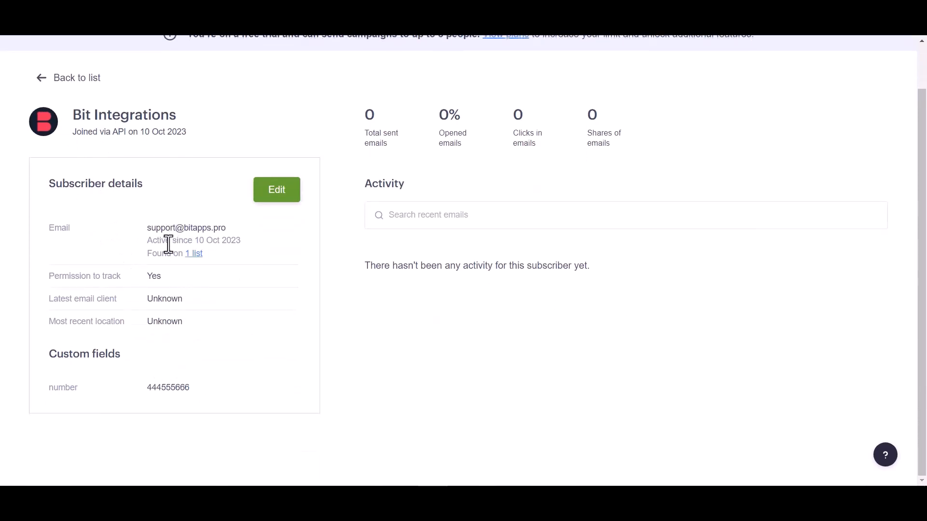